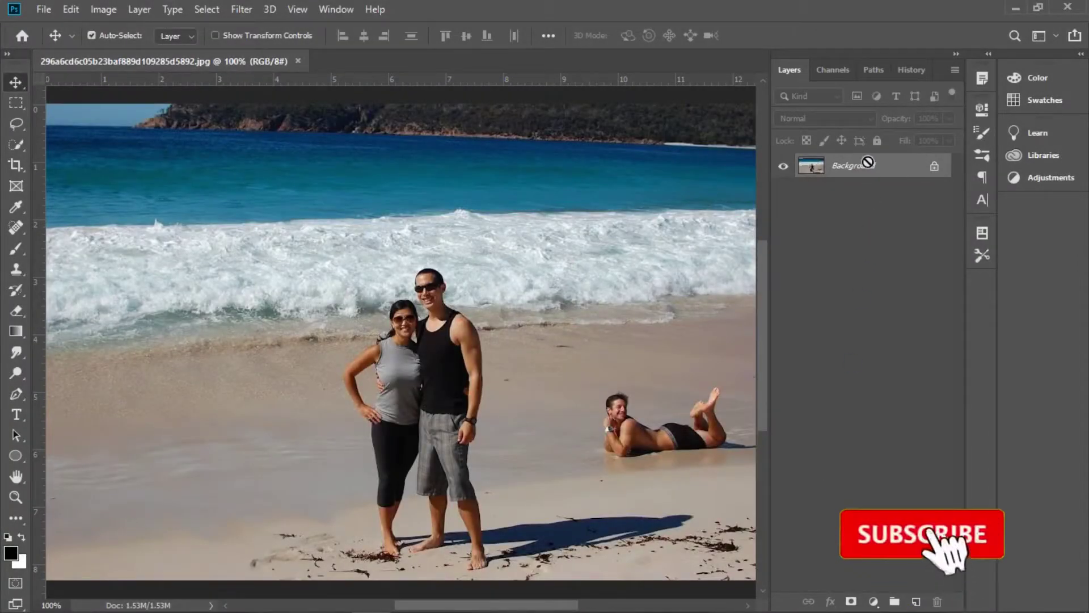
# Step: Duplicate the Background into Layer 1 and choose the Spot Healing Brush
pyautogui.hotkey('ctrl', 'j')
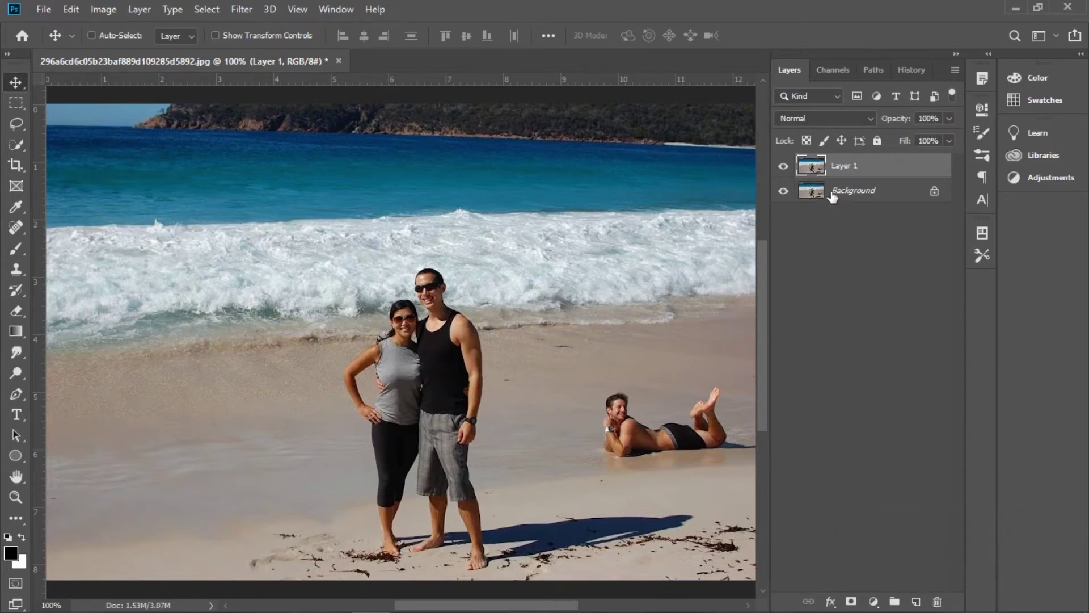
pyautogui.click(16, 227)
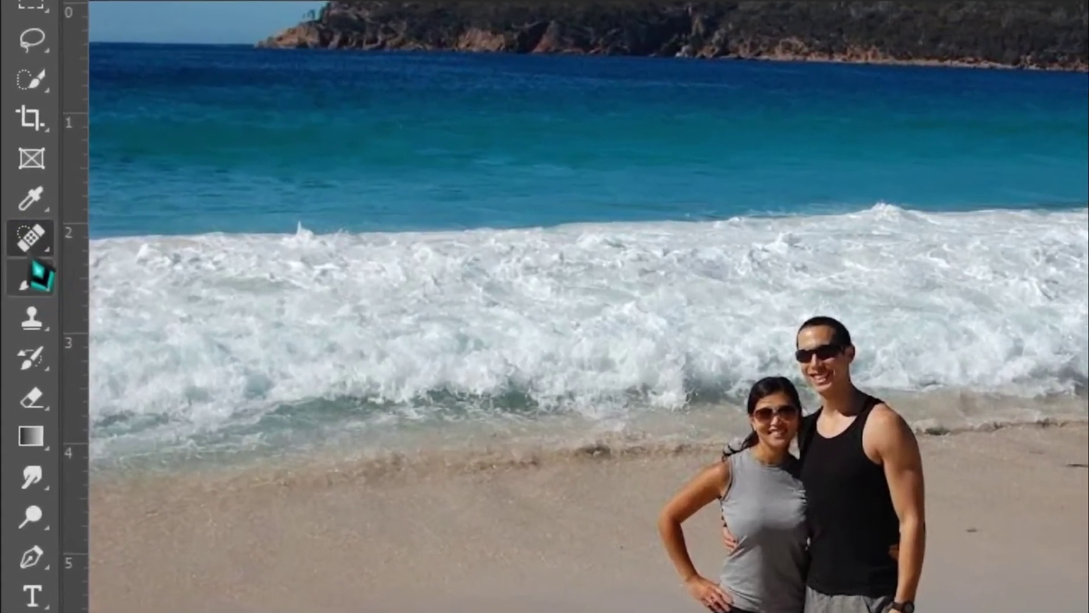
pyautogui.rightClick(32, 245)
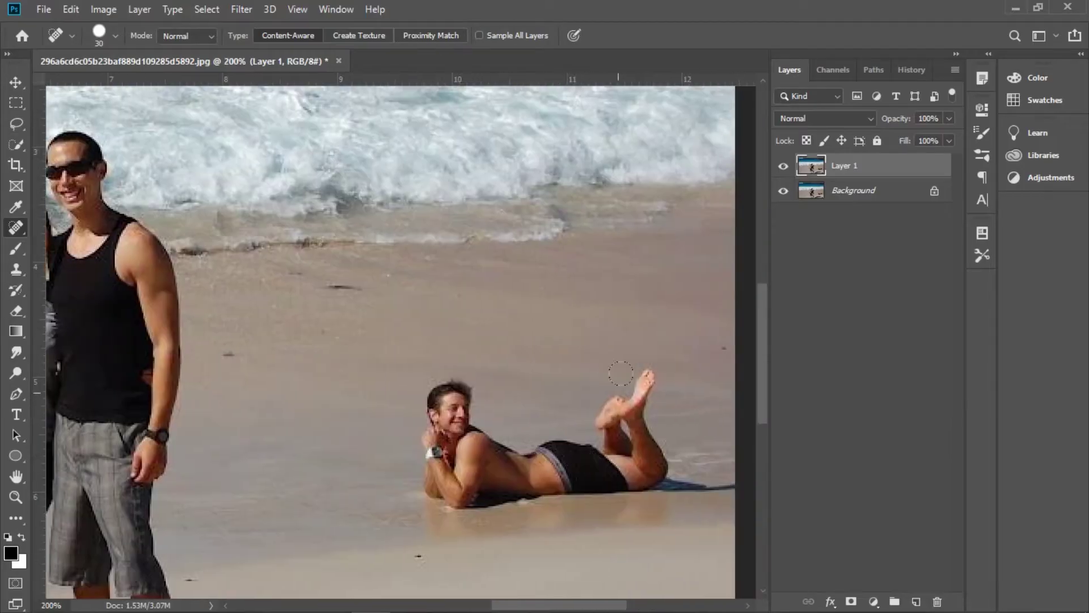
# Step: Spot-heal over the lying man's feet, body and shadow as a trial
pyautogui.moveTo(647, 374)
pyautogui.mouseDown()
pyautogui.moveTo(600, 400)
pyautogui.moveTo(424, 402)
pyautogui.mouseUp()
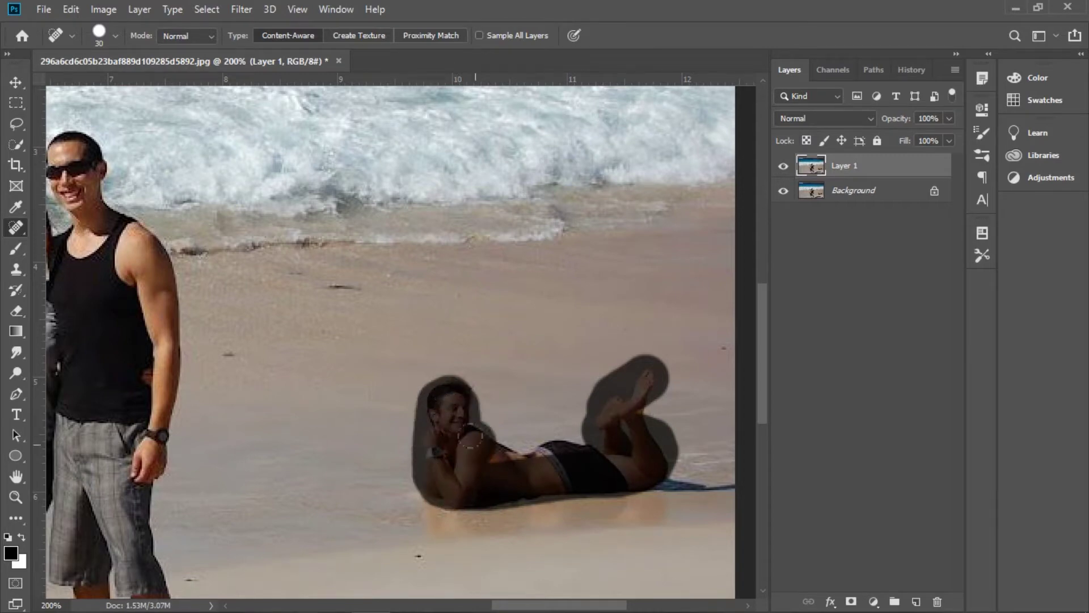
pyautogui.moveTo(629, 407); pyautogui.dragTo(641, 451)
pyautogui.moveTo(723, 482)
pyautogui.mouseDown()
pyautogui.moveTo(584, 474)
pyautogui.moveTo(428, 486)
pyautogui.moveTo(661, 494)
pyautogui.mouseUp()
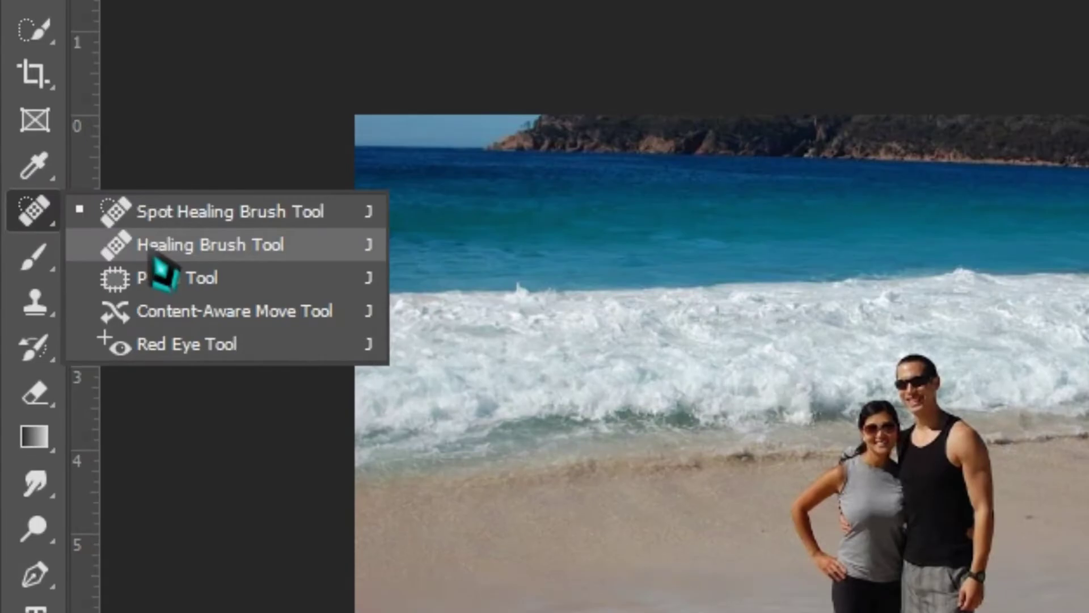
# Step: Select the Healing Brush, zoom toward the man, and recreate the Layer 1 copy
pyautogui.click(154, 255)
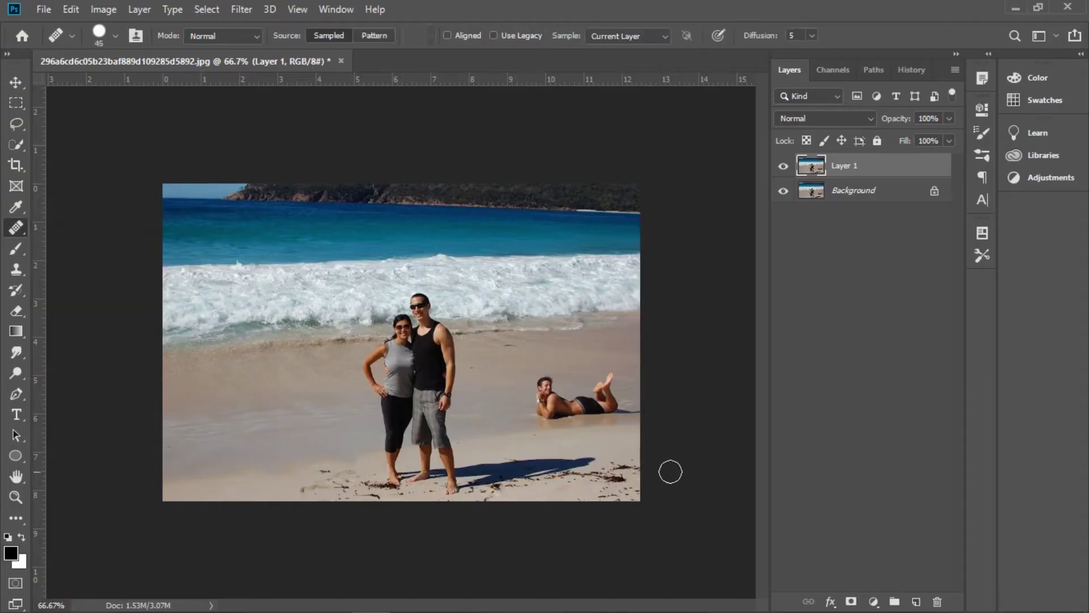
pyautogui.scroll(1, 675, 465)
pyautogui.scroll(1, 675, 465)
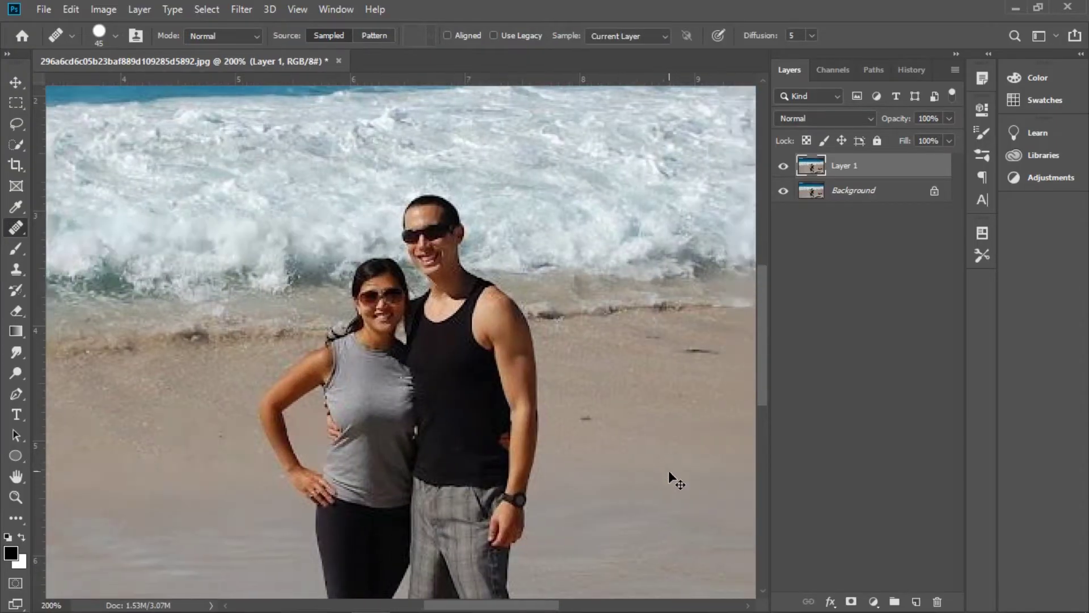
pyautogui.hscroll(3, 669, 477)
pyautogui.hscroll(5, 667, 473)
pyautogui.hscroll(4, 670, 471)
pyautogui.hscroll(2, 671, 471)
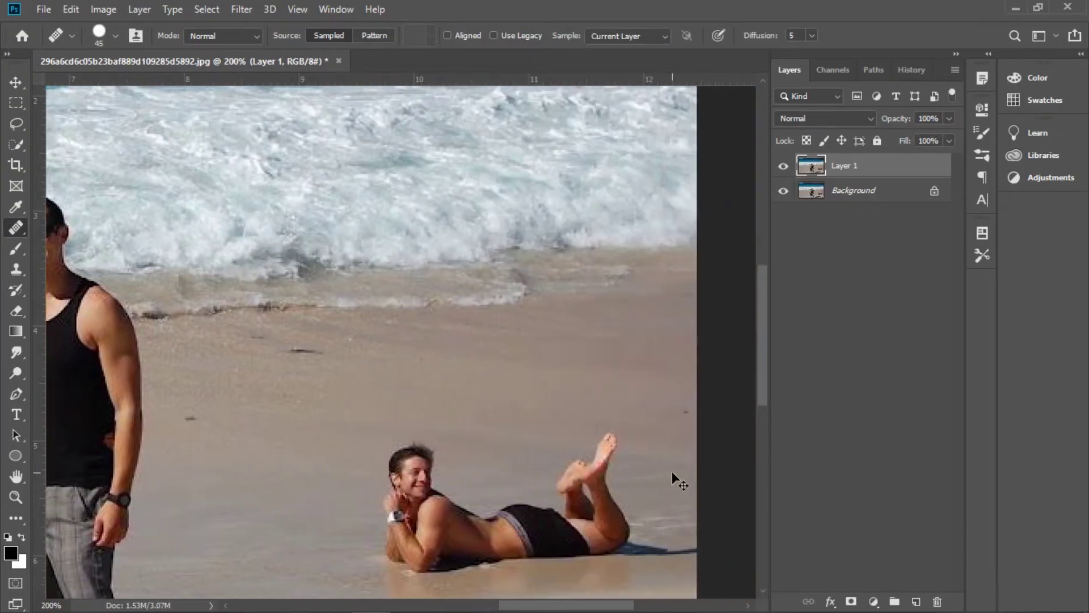
pyautogui.scroll(-5, 709, 363)
pyautogui.hotkey('ctrl', 'z')
pyautogui.hotkey('ctrl', 'j')
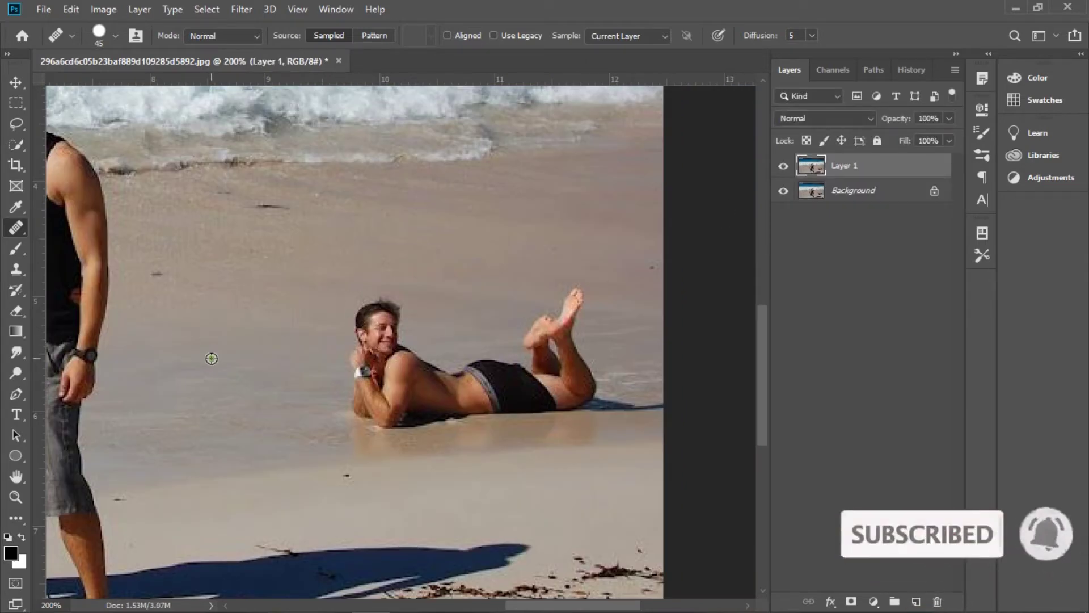
# Step: Sample clean sand beside the man, paint it over him, and blend the brown smudge
pyautogui.keyDown('alt'); pyautogui.click(211, 358); pyautogui.keyUp('alt')
pyautogui.moveTo(397, 318); pyautogui.dragTo(353, 327)
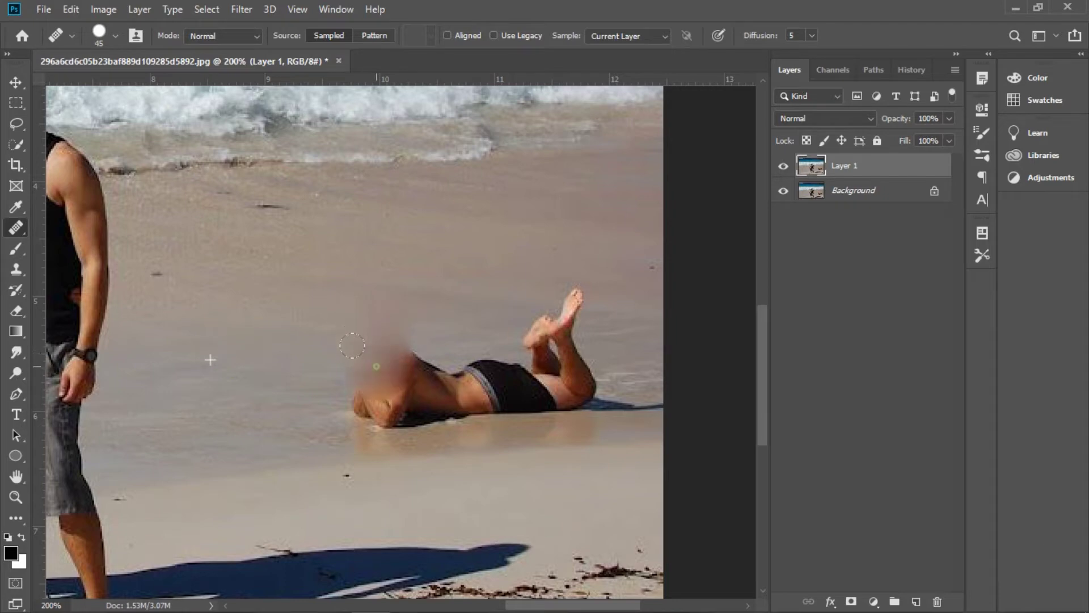
pyautogui.moveTo(353, 370)
pyautogui.mouseDown()
pyautogui.moveTo(390, 384)
pyautogui.moveTo(538, 294)
pyautogui.moveTo(417, 326)
pyautogui.moveTo(447, 340)
pyautogui.mouseUp()
pyautogui.moveTo(384, 325); pyautogui.dragTo(567, 380)
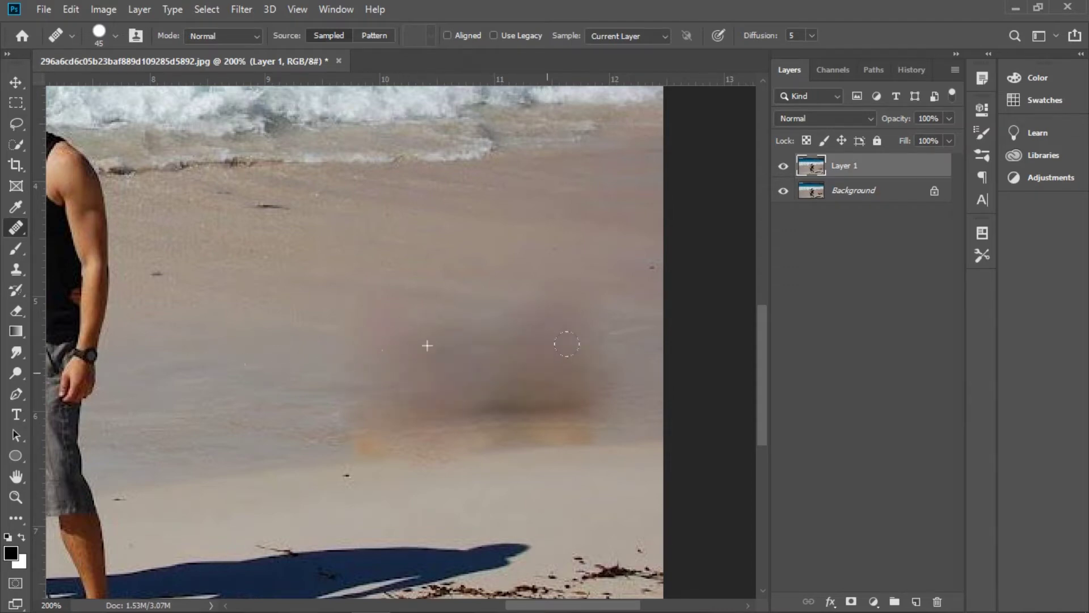
pyautogui.moveTo(397, 391)
pyautogui.mouseDown()
pyautogui.moveTo(543, 377)
pyautogui.moveTo(365, 359)
pyautogui.moveTo(507, 319)
pyautogui.mouseUp()
pyautogui.hotkey('ctrl', '0')
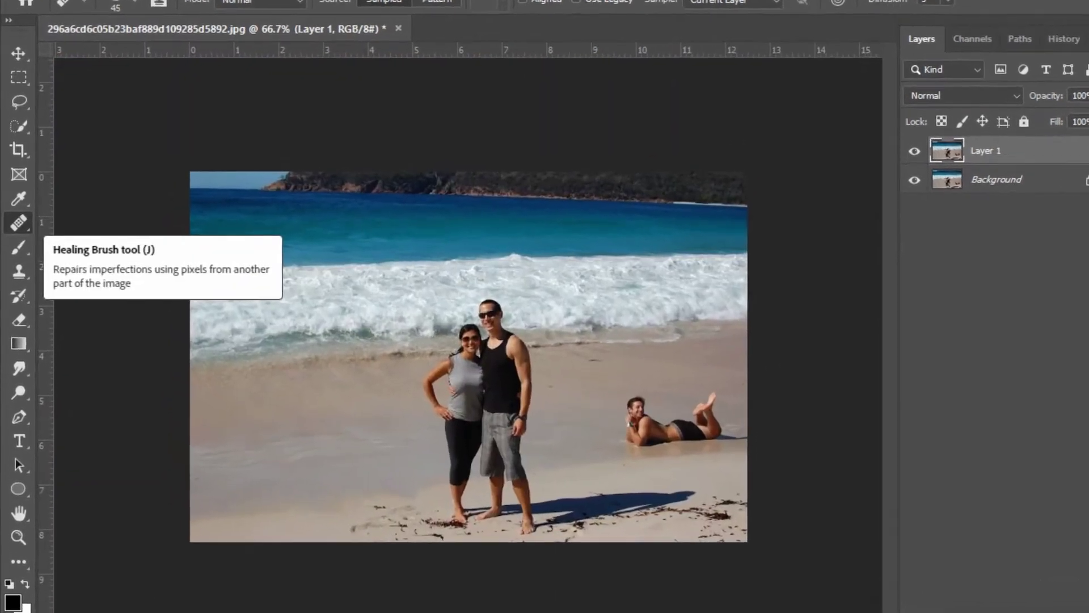
pyautogui.rightClick(16, 227)
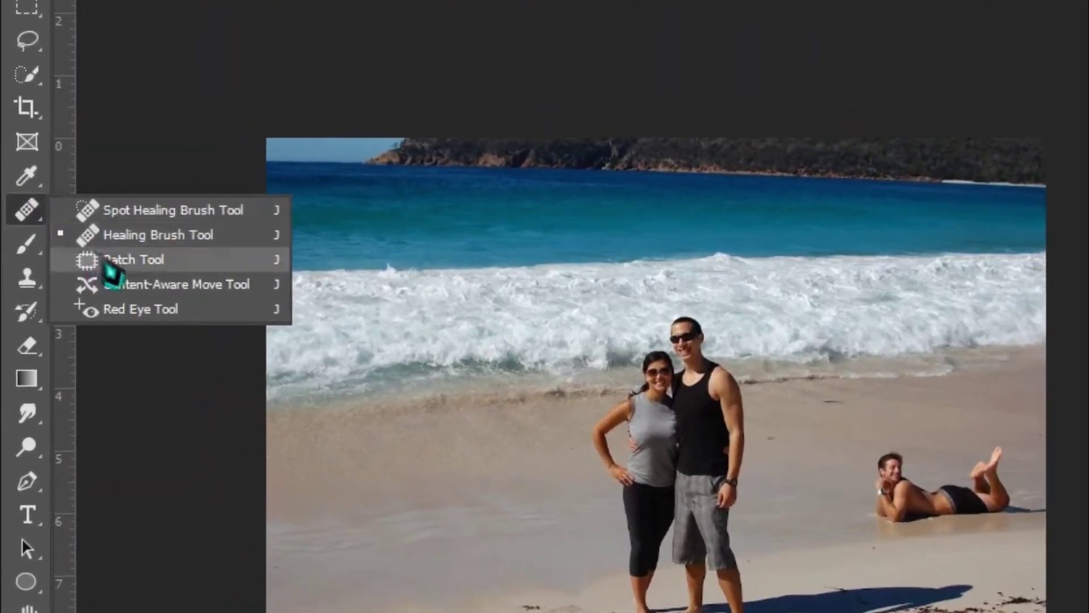
# Step: With the Patch Tool, outline the man and shadow and replace them with sand from above
pyautogui.click(108, 262)
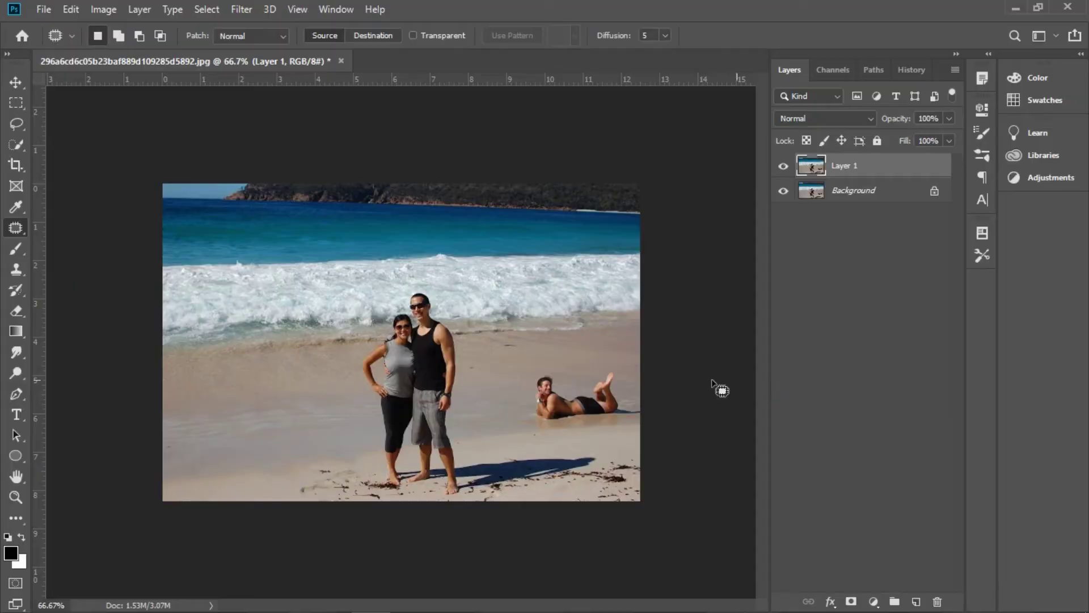
pyautogui.hscroll(2, 688, 380)
pyautogui.scroll(3, 676, 394)
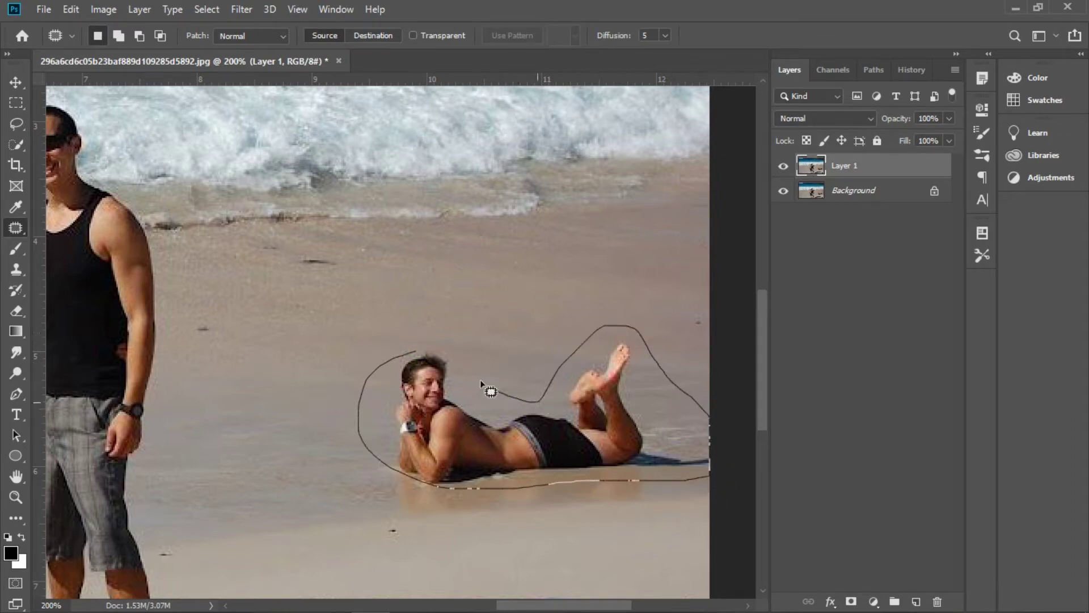
pyautogui.moveTo(410, 346); pyautogui.dragTo(411, 347)
pyautogui.moveTo(503, 412); pyautogui.dragTo(539, 302)
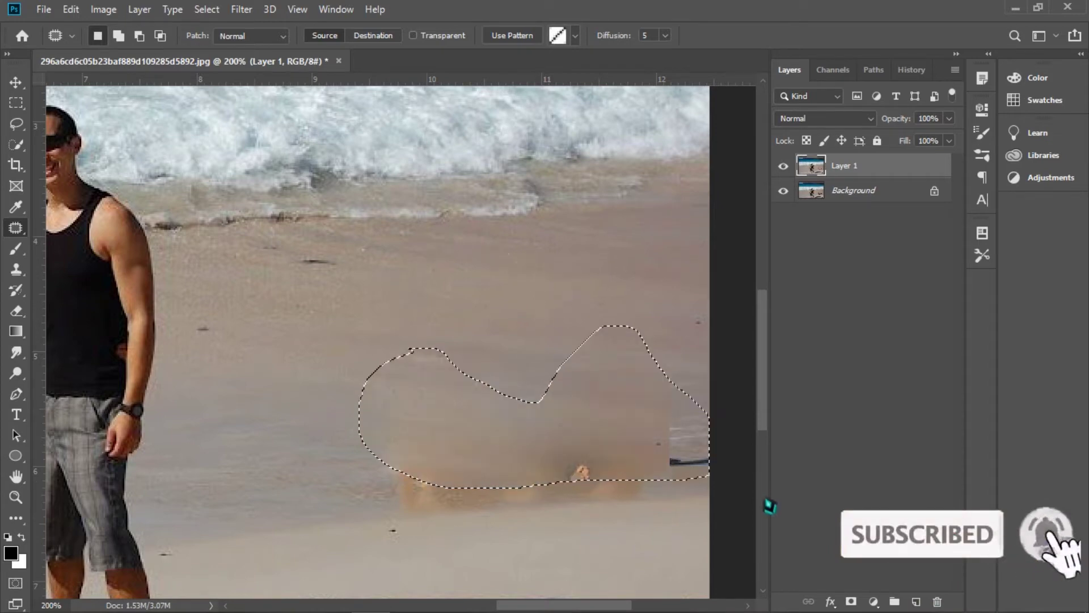
# Step: Patch the leftover lower stain and right-edge shadow with clean sand, then fit the photo
pyautogui.moveTo(440, 413); pyautogui.dragTo(404, 460)
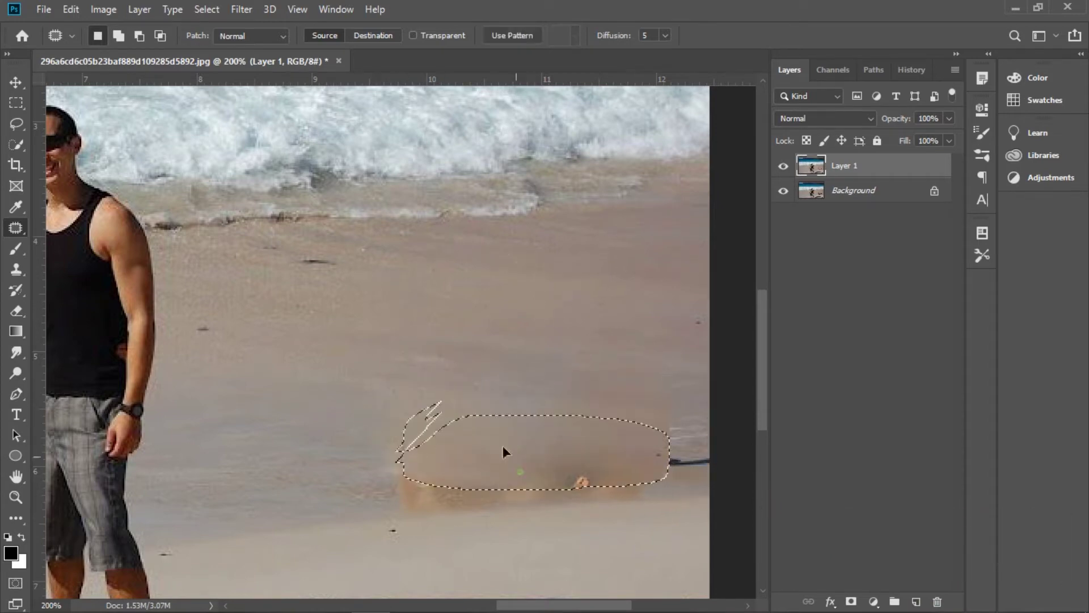
pyautogui.moveTo(580, 441)
pyautogui.mouseDown()
pyautogui.moveTo(687, 447)
pyautogui.moveTo(708, 468)
pyautogui.mouseUp()
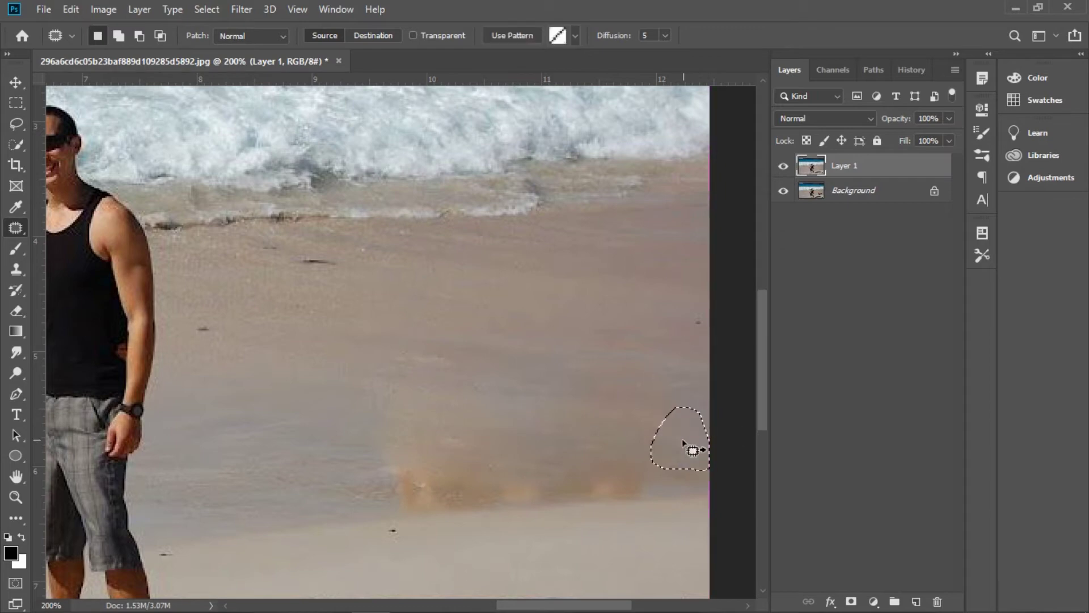
pyautogui.moveTo(569, 502); pyautogui.dragTo(545, 515)
pyautogui.hotkey('ctrl', '0')
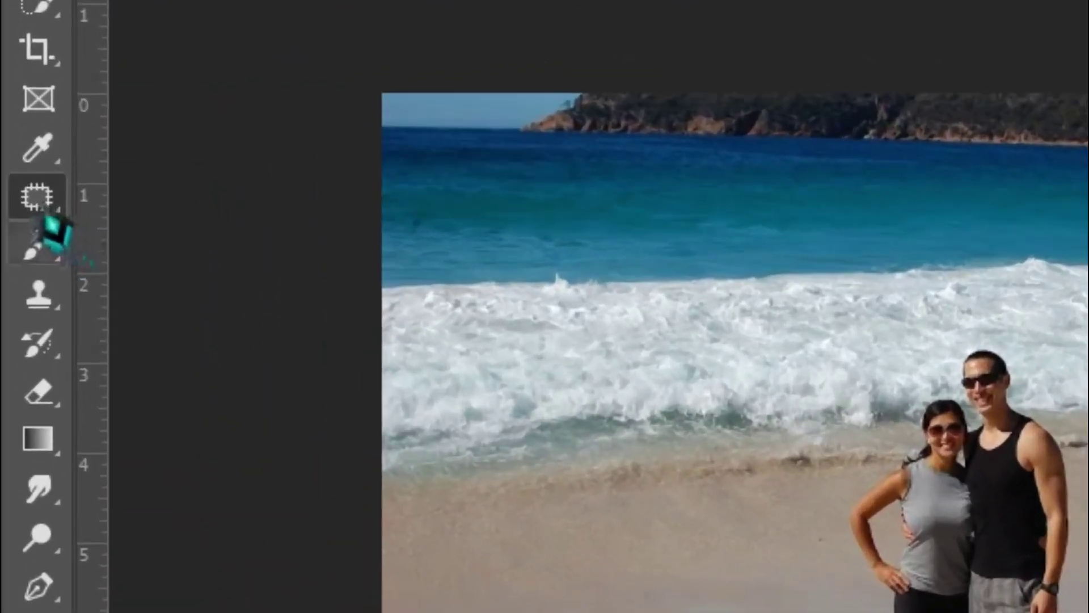
pyautogui.rightClick(18, 224)
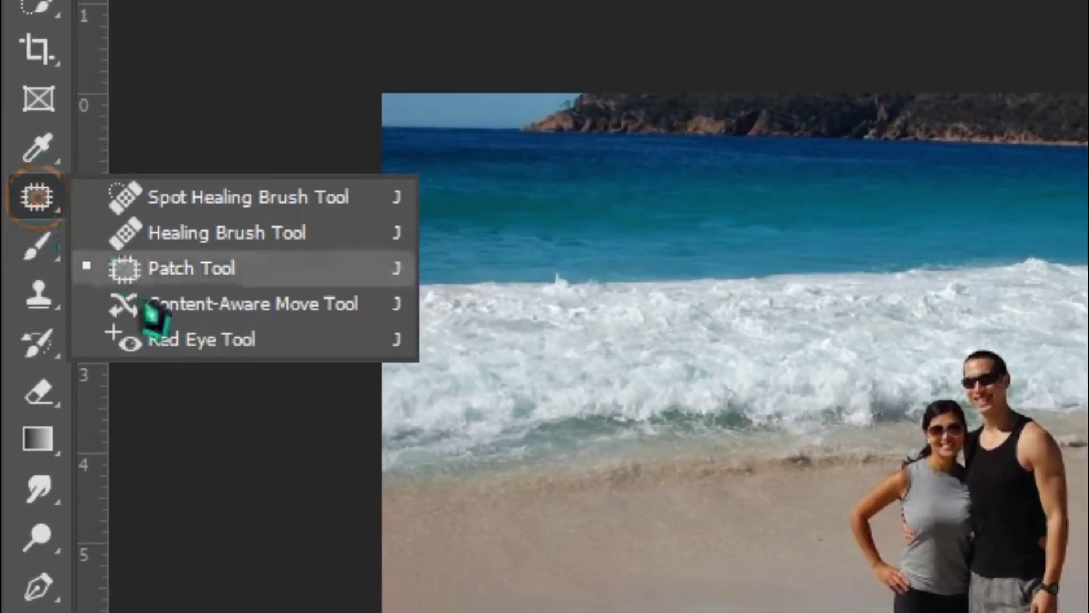
# Step: With Content-Aware Move, shift a patch of clean sand from above down over the man
pyautogui.click(211, 309)
pyautogui.hotkey('ctrl', '+')
pyautogui.hotkey('ctrl', '+')
pyautogui.hscroll(3, 713, 403)
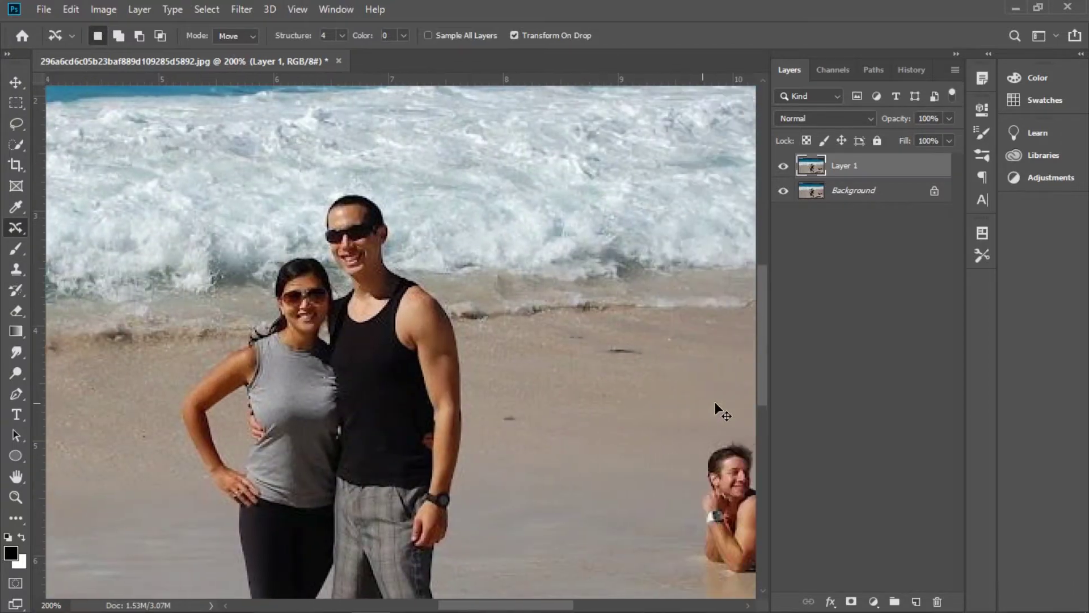
pyautogui.hscroll(5, 715, 404)
pyautogui.hscroll(4, 714, 401)
pyautogui.scroll(-3, 717, 406)
pyautogui.scroll(-1, 721, 411)
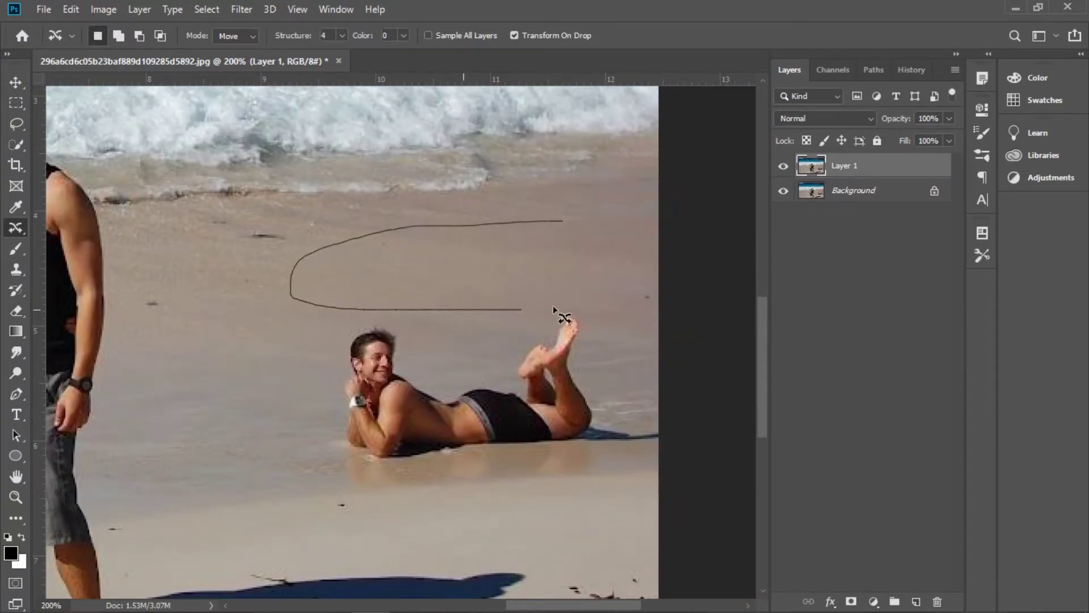
pyautogui.moveTo(559, 218); pyautogui.dragTo(568, 213)
pyautogui.moveTo(514, 261)
pyautogui.mouseDown()
pyautogui.moveTo(512, 363)
pyautogui.moveTo(509, 354)
pyautogui.mouseUp()
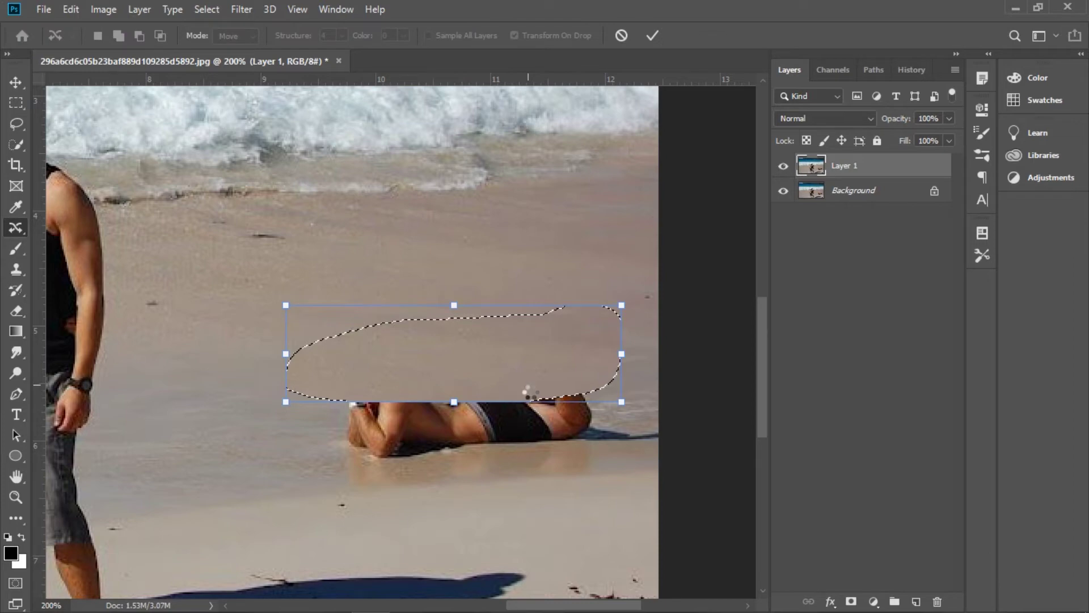
pyautogui.moveTo(320, 289); pyautogui.dragTo(462, 268)
# Step: Commit the move, then cover the right shadow and orange stain with moved sand
pyautogui.moveTo(442, 321); pyautogui.dragTo(441, 418)
pyautogui.press('Return')
pyautogui.moveTo(187, 397); pyautogui.dragTo(190, 400)
pyautogui.moveTo(302, 426); pyautogui.dragTo(590, 438)
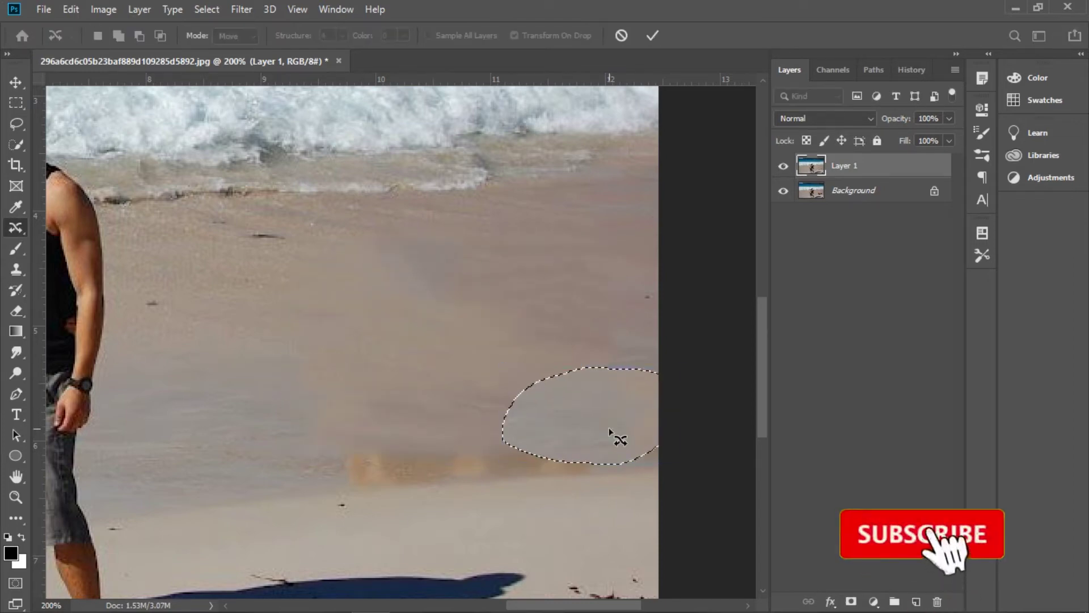
pyautogui.press('Return')
pyautogui.moveTo(409, 391)
pyautogui.mouseDown()
pyautogui.moveTo(409, 469)
pyautogui.moveTo(576, 418)
pyautogui.mouseUp()
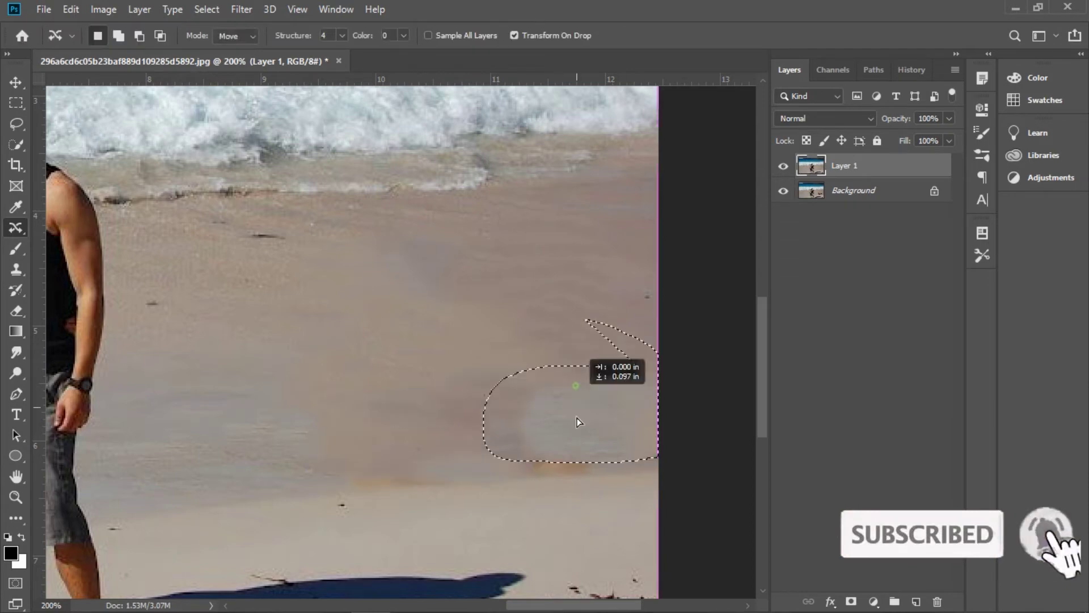
pyautogui.press('Return')
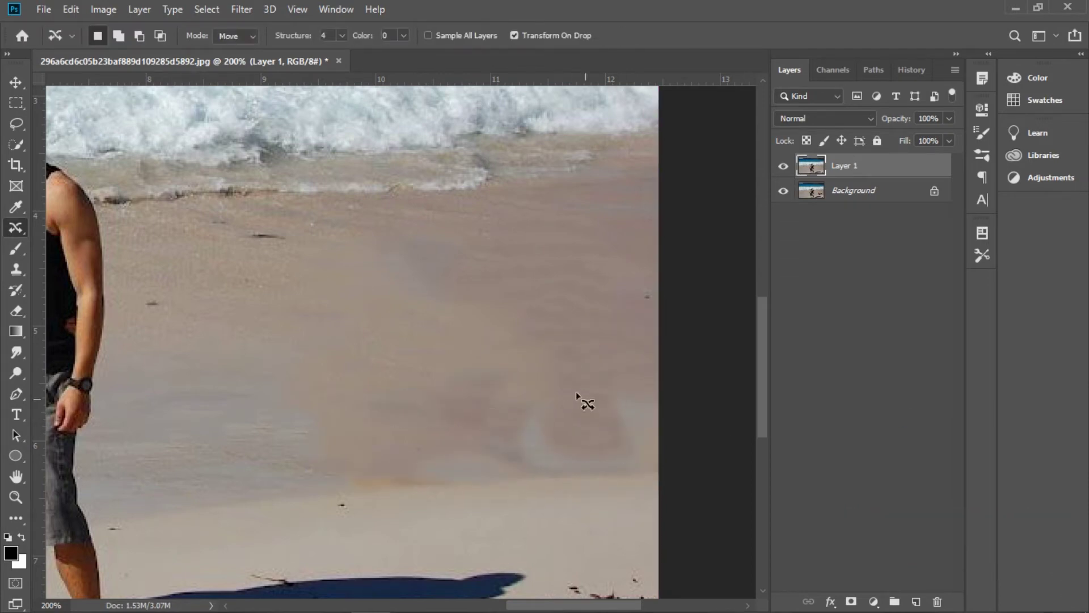
# Step: Fit the photo on screen and undo so the reclining man reappears
pyautogui.hotkey('ctrl', '0')
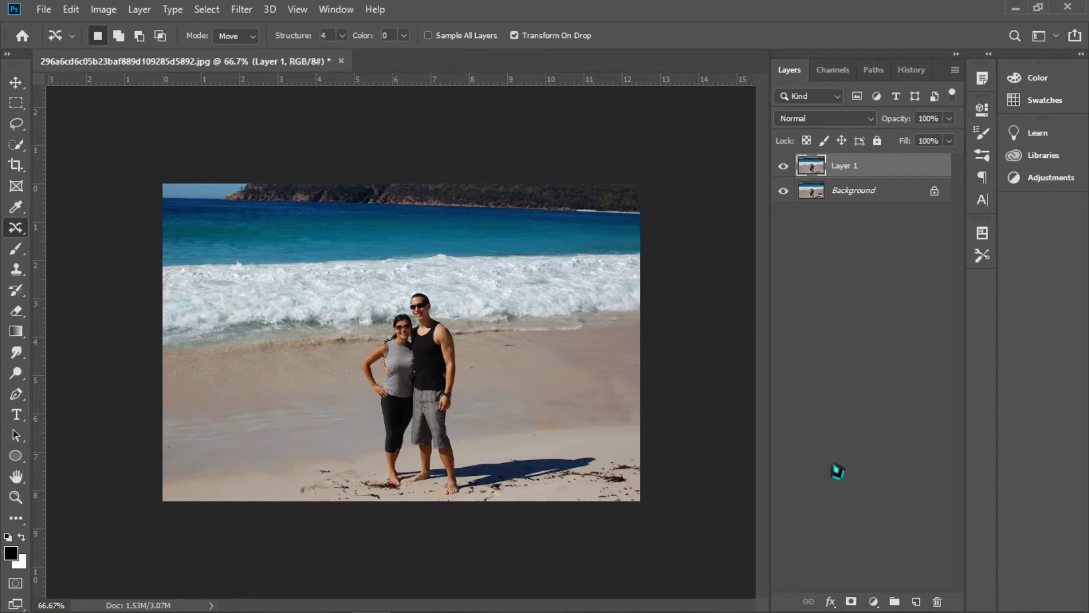
pyautogui.hotkey('ctrl', 'z')
pyautogui.scroll(3, 591, 389)
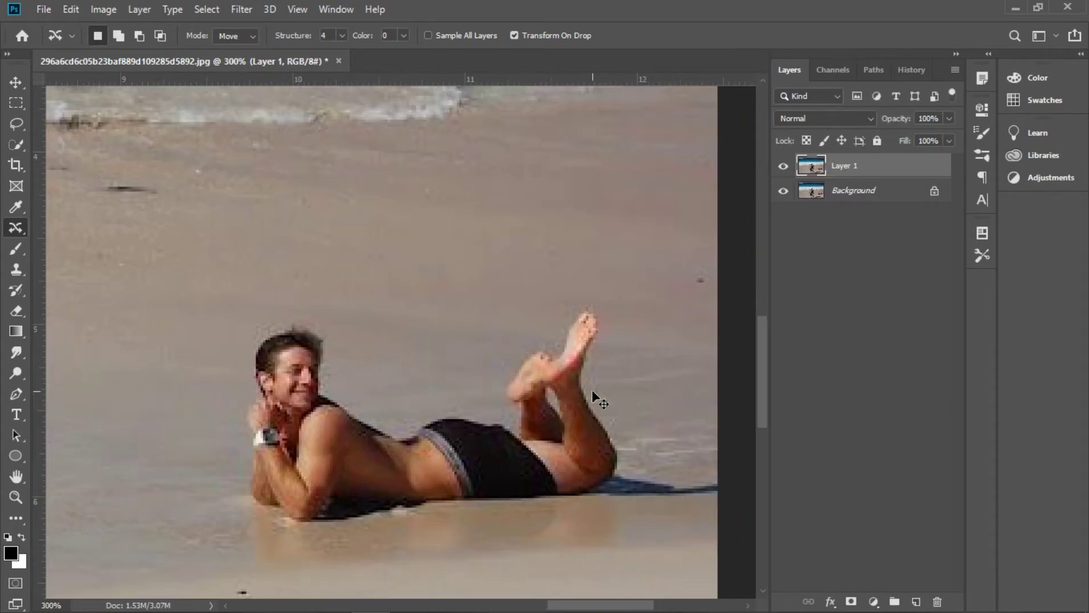
# Step: Draw a freehand Lasso selection around the reclining man
pyautogui.click(20, 131)
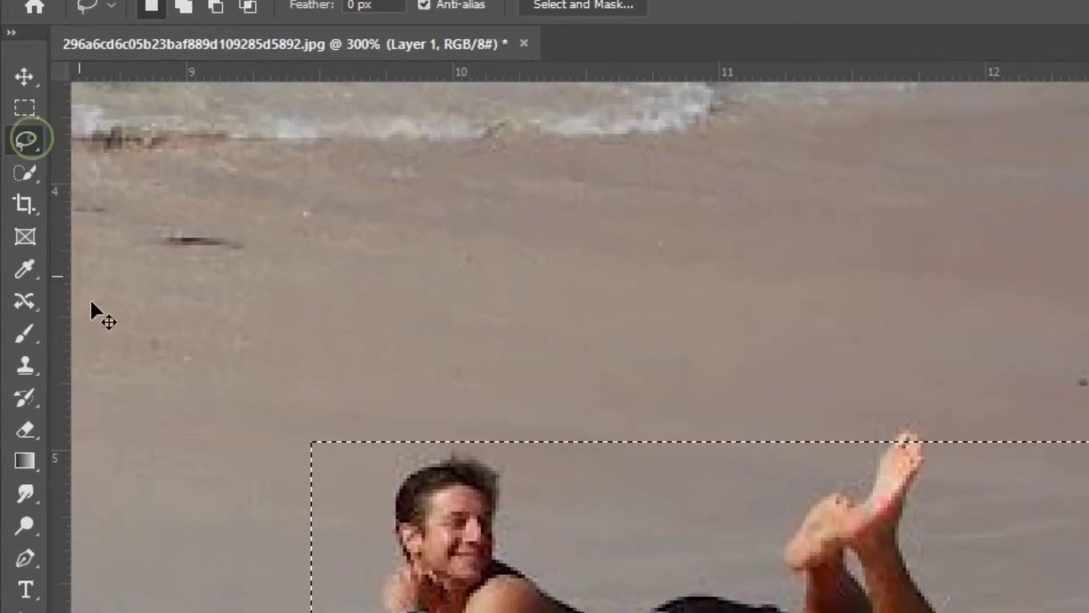
pyautogui.moveTo(217, 468); pyautogui.dragTo(222, 407)
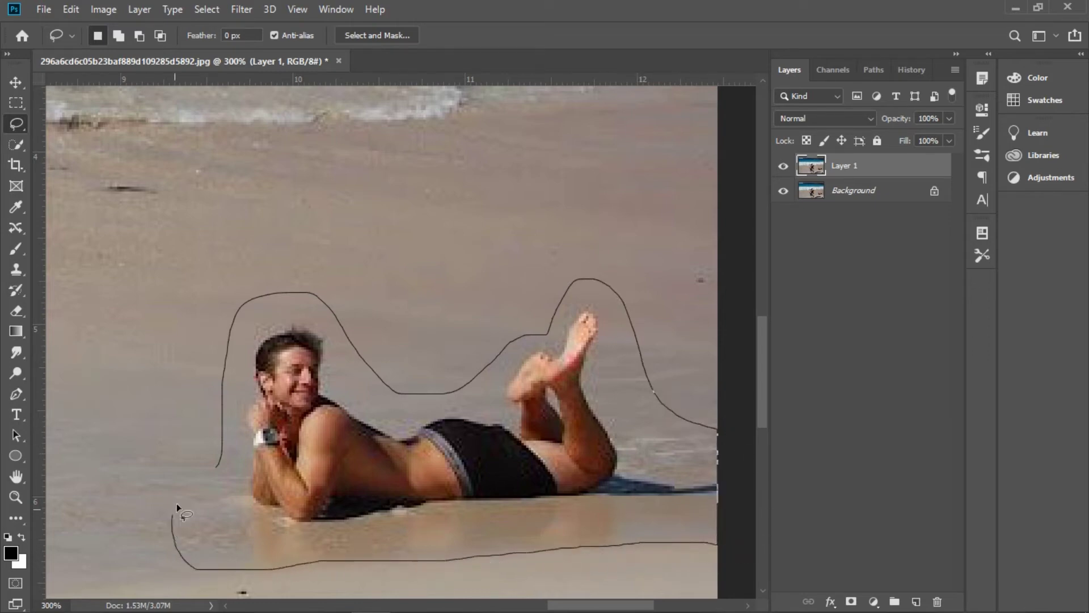
pyautogui.moveTo(222, 451); pyautogui.dragTo(220, 457)
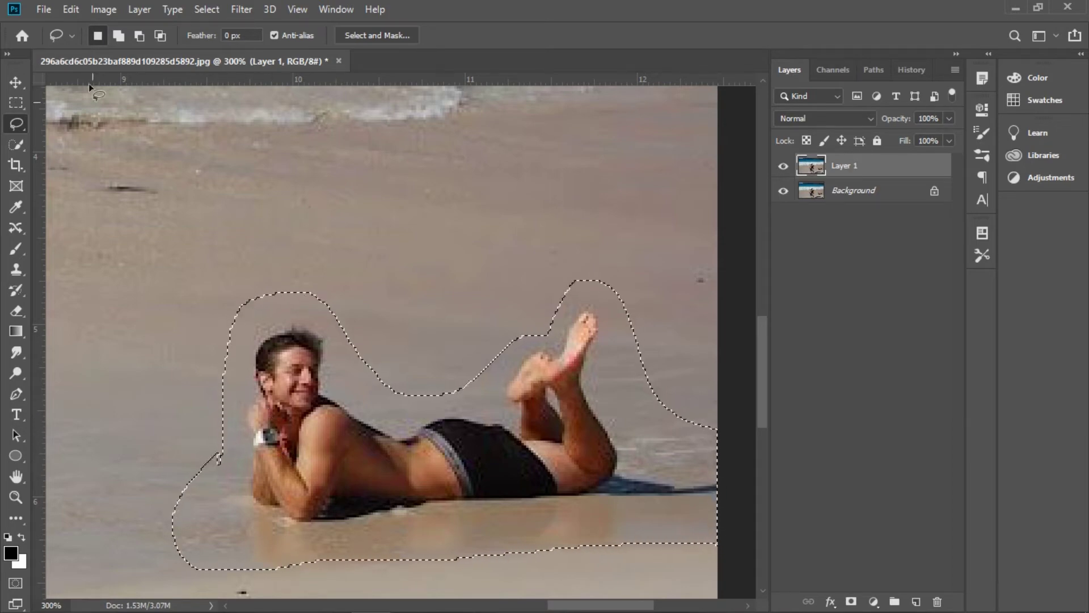
# Step: Fill the selection with Content-Aware via Edit > Fill, deselect, and zoom out
pyautogui.click(71, 9)
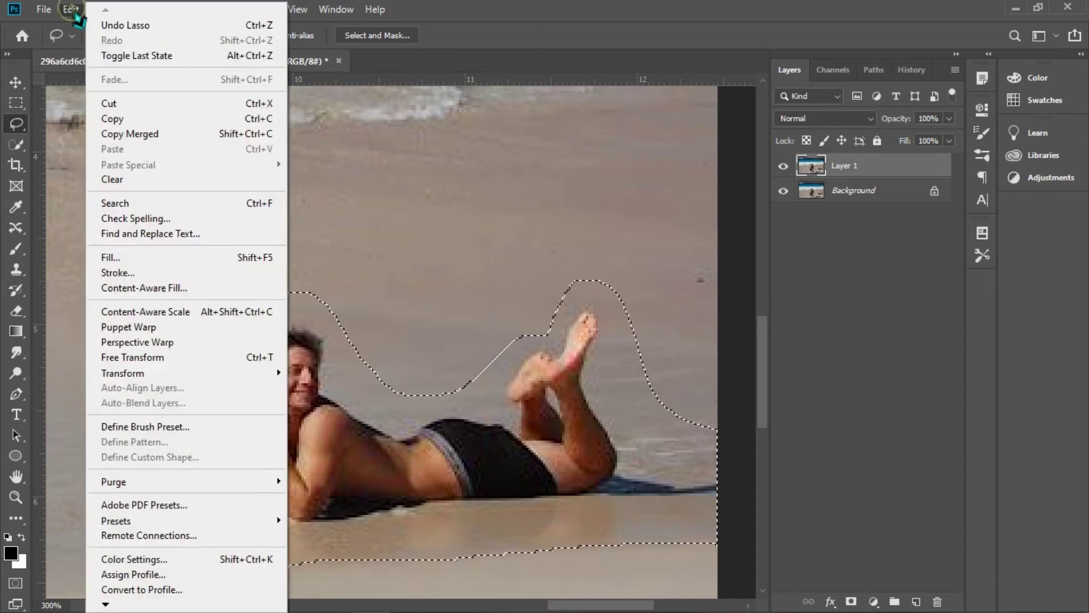
pyautogui.click(181, 263)
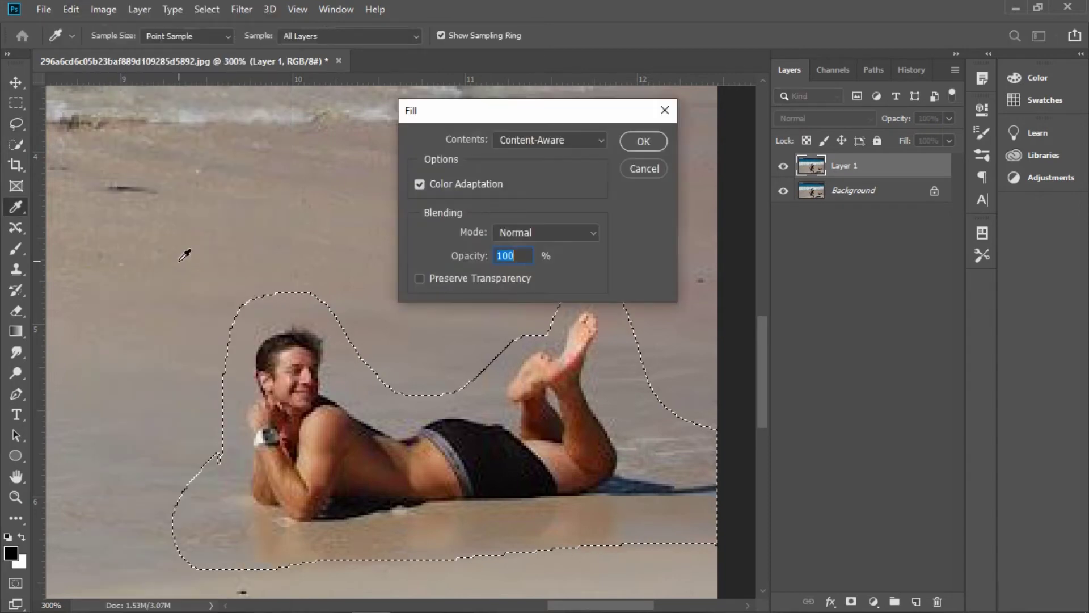
pyautogui.click(569, 141)
pyautogui.click(539, 211)
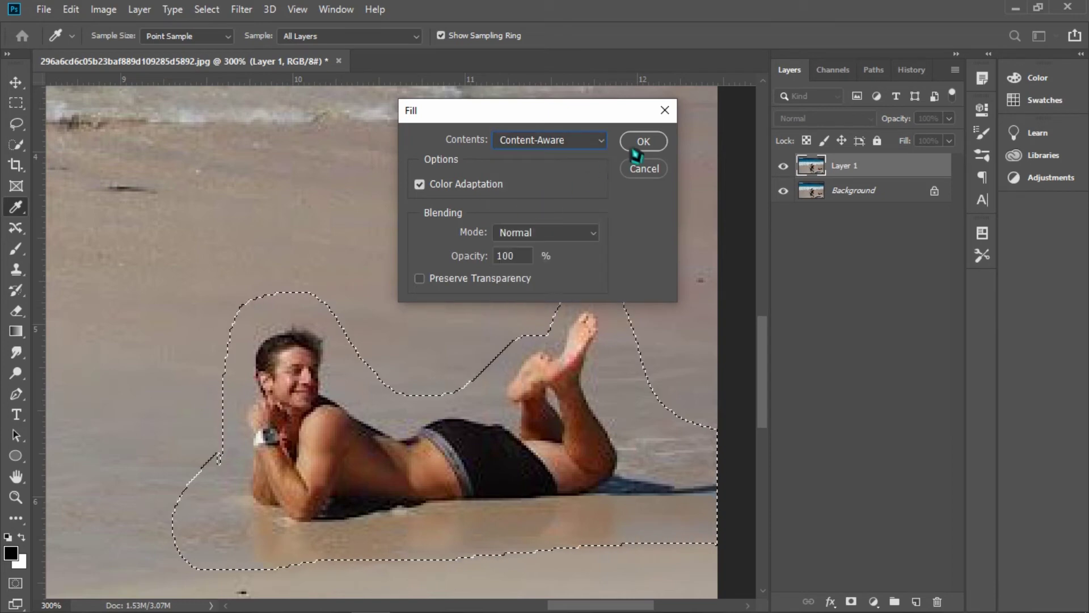
pyautogui.click(658, 144)
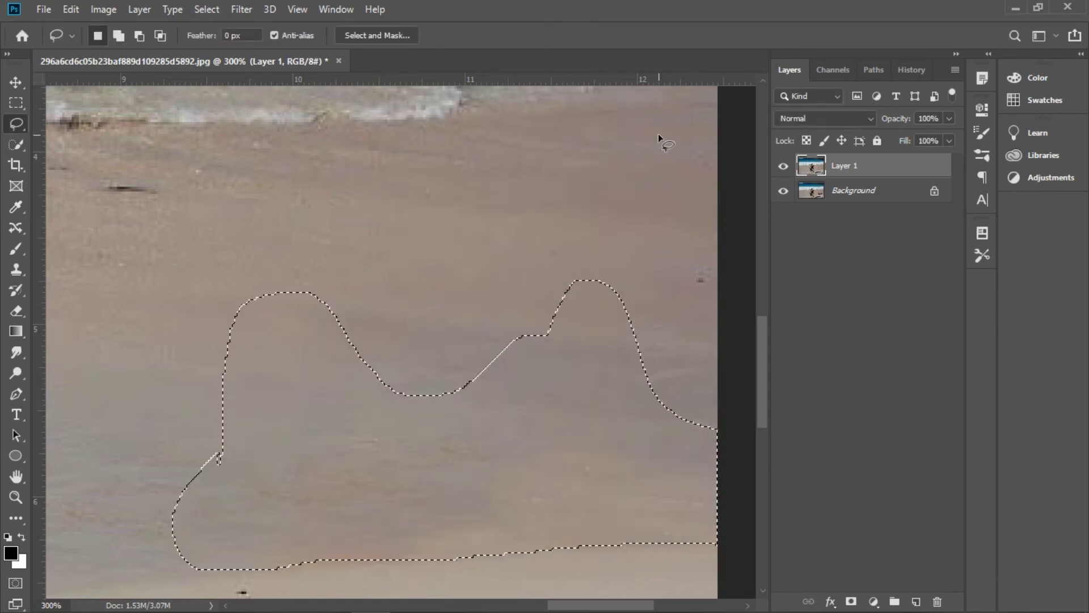
pyautogui.hotkey('ctrl', 'd')
pyautogui.hotkey('ctrl', '-')
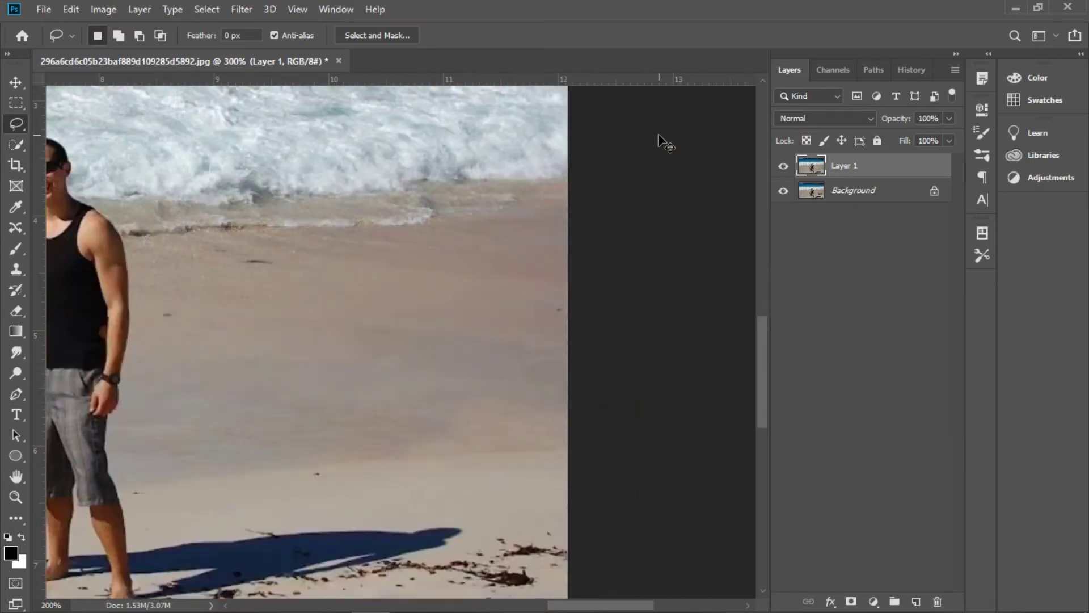
pyautogui.hotkey('ctrl', '-')
pyautogui.hotkey('ctrl', '-')
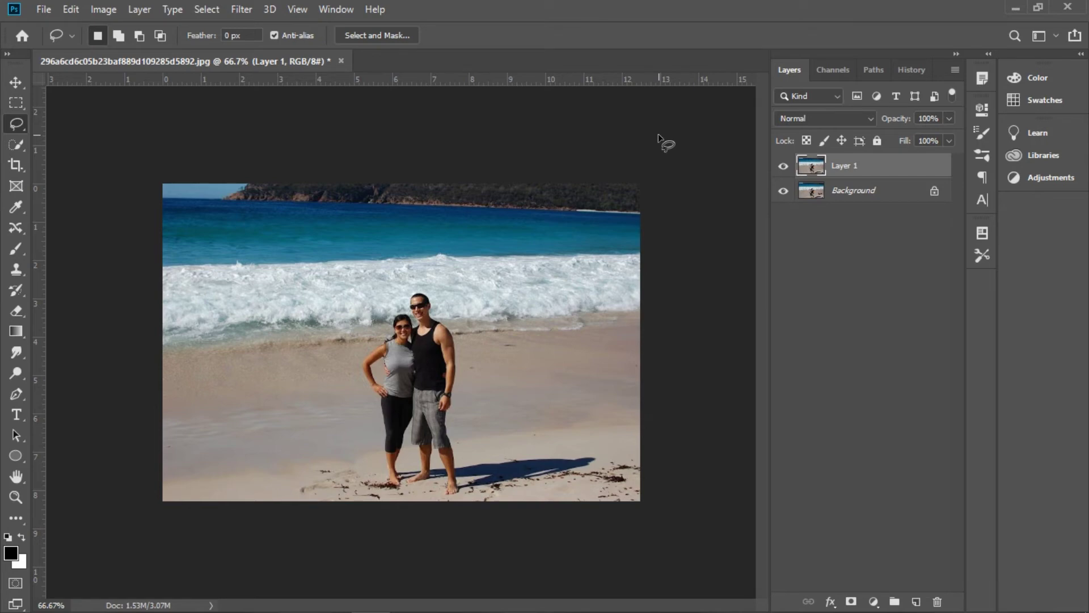
# Step: Zoom in and Content-Aware fill the seaweed patch and a dark spot at bottom right
pyautogui.press('v')
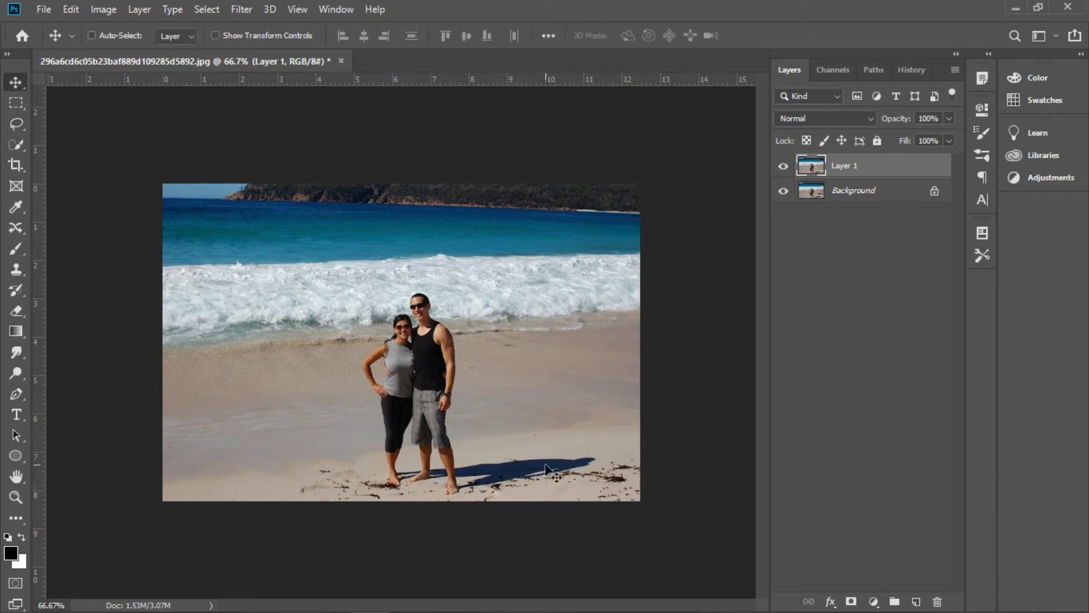
pyautogui.hotkey('ctrl', '+')
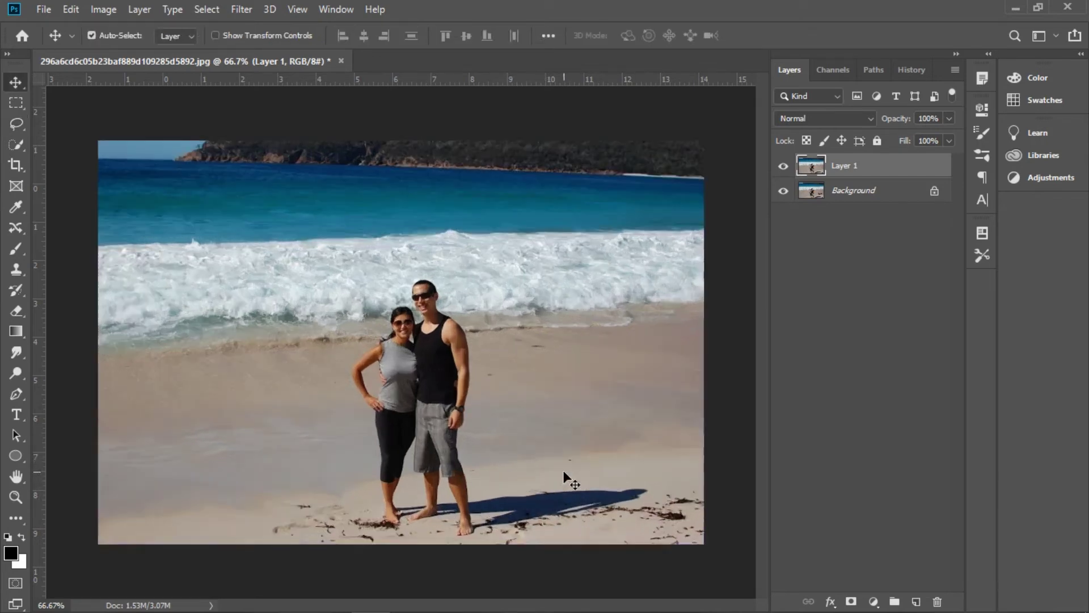
pyautogui.hotkey('ctrl', '+')
pyautogui.hscroll(3, 560, 470)
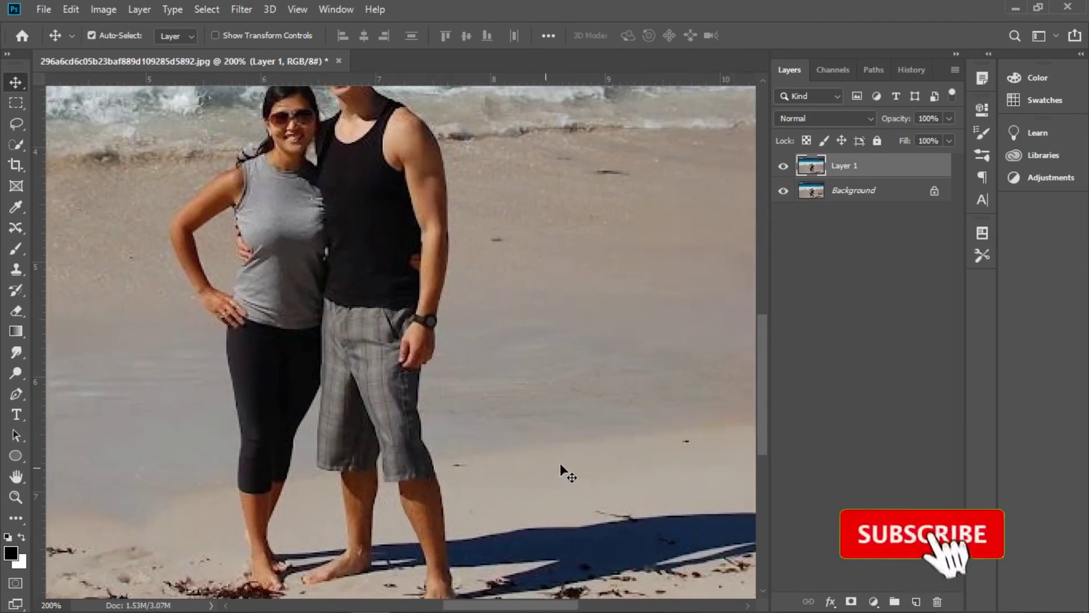
pyautogui.hscroll(3, 560, 462)
pyautogui.hscroll(3, 613, 447)
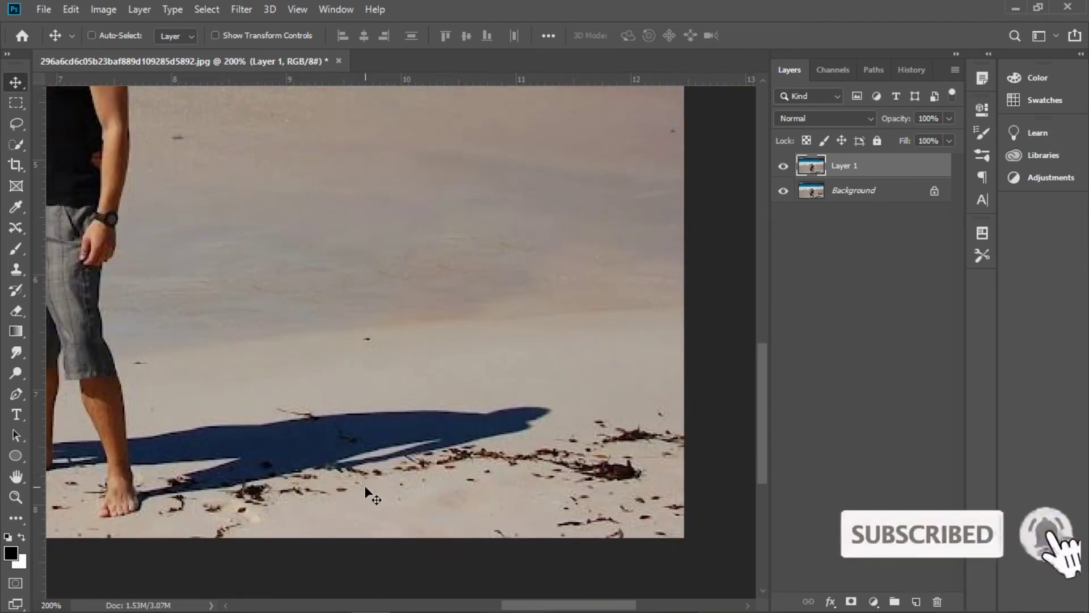
pyautogui.press('l')
pyautogui.moveTo(539, 447); pyautogui.dragTo(724, 481)
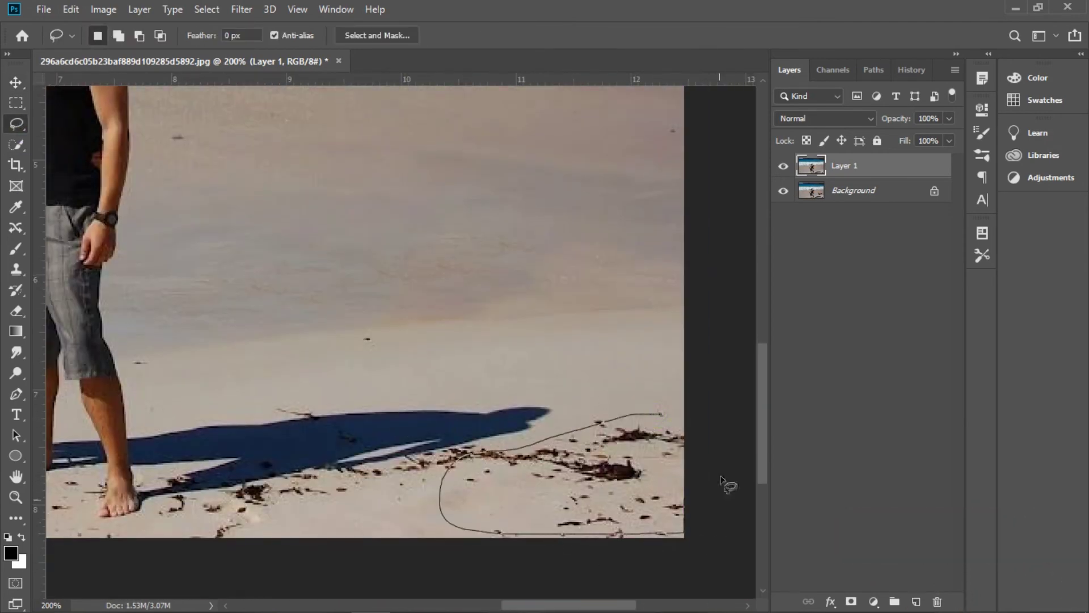
pyautogui.click(71, 9)
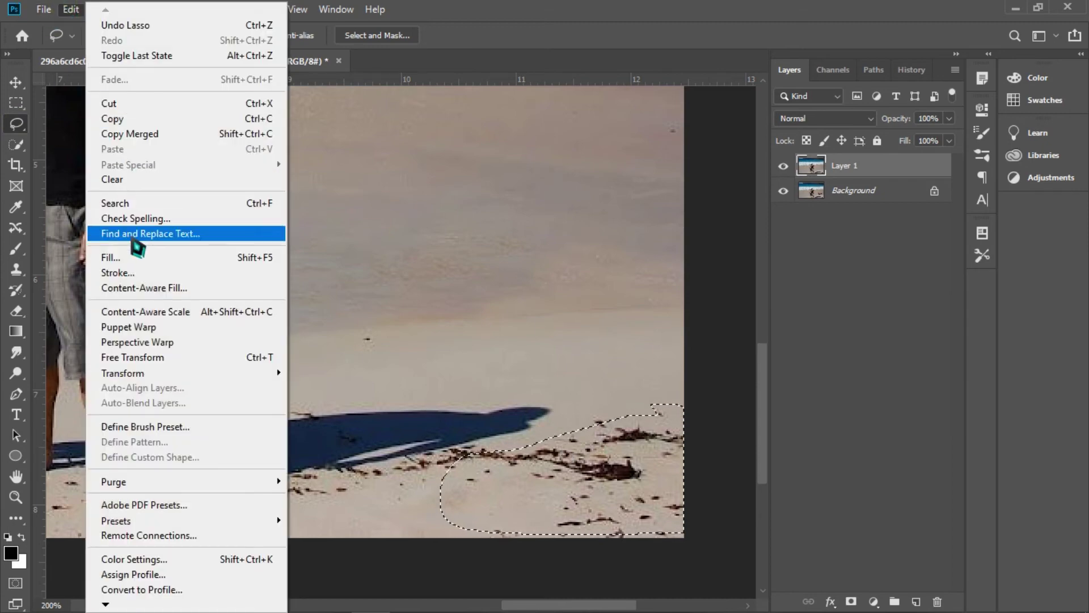
pyautogui.click(131, 248)
pyautogui.click(644, 141)
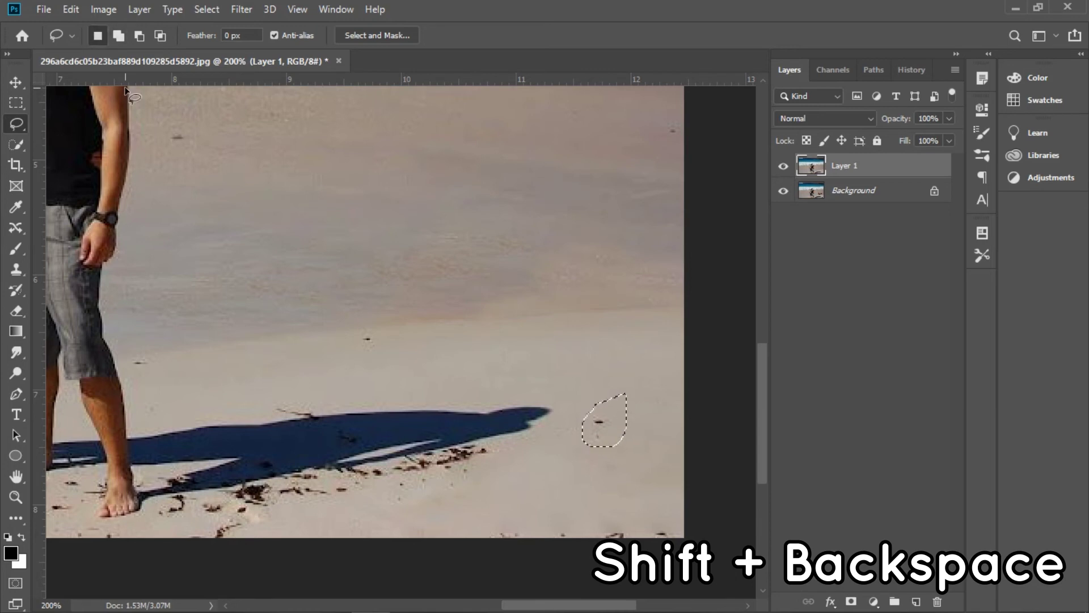
pyautogui.hotkey('shift', 'BackSpace')
pyautogui.press('Return')
# Step: Spot-heal the debris, dark specks and footprints in the bottom sand near the shadow
pyautogui.hscroll(-5, 355, 552)
pyautogui.click(16, 227)
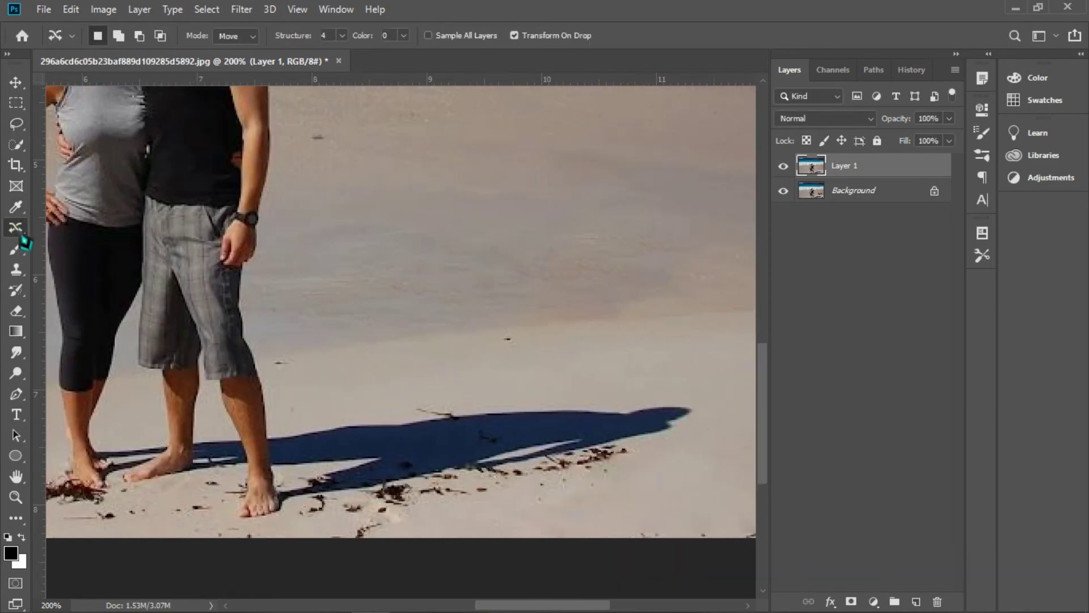
pyautogui.moveTo(471, 510)
pyautogui.mouseDown()
pyautogui.moveTo(357, 510)
pyautogui.moveTo(524, 499)
pyautogui.moveTo(516, 515)
pyautogui.mouseUp()
pyautogui.hscroll(-6, 557, 510)
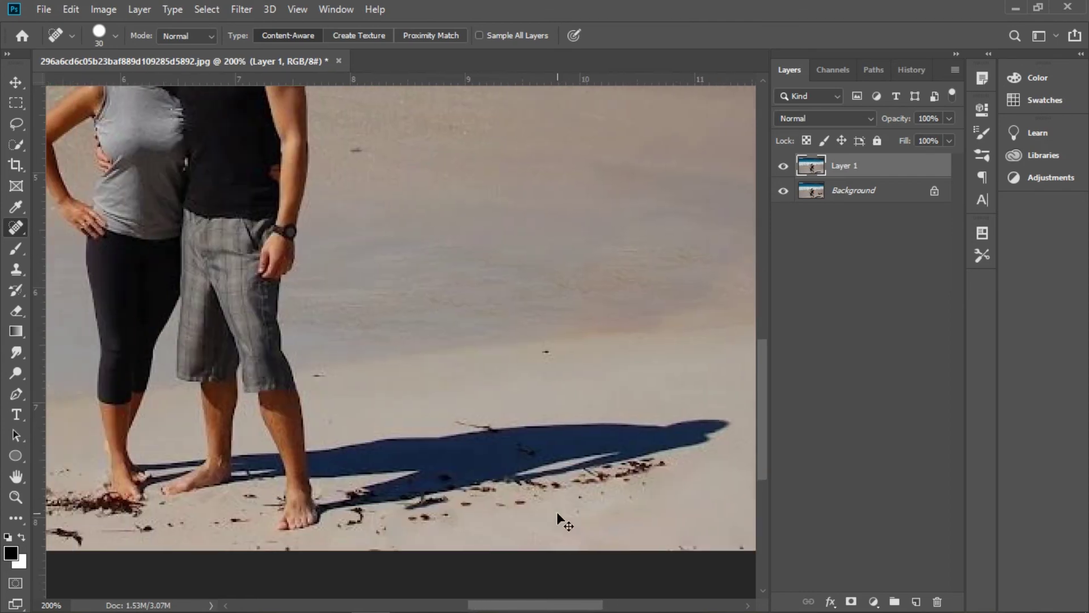
pyautogui.moveTo(281, 460); pyautogui.dragTo(306, 459)
pyautogui.moveTo(216, 515); pyautogui.dragTo(375, 465)
pyautogui.moveTo(258, 522); pyautogui.dragTo(392, 522)
pyautogui.moveTo(502, 514)
pyautogui.mouseDown()
pyautogui.moveTo(419, 519)
pyautogui.moveTo(452, 531)
pyautogui.mouseUp()
pyautogui.click(333, 498)
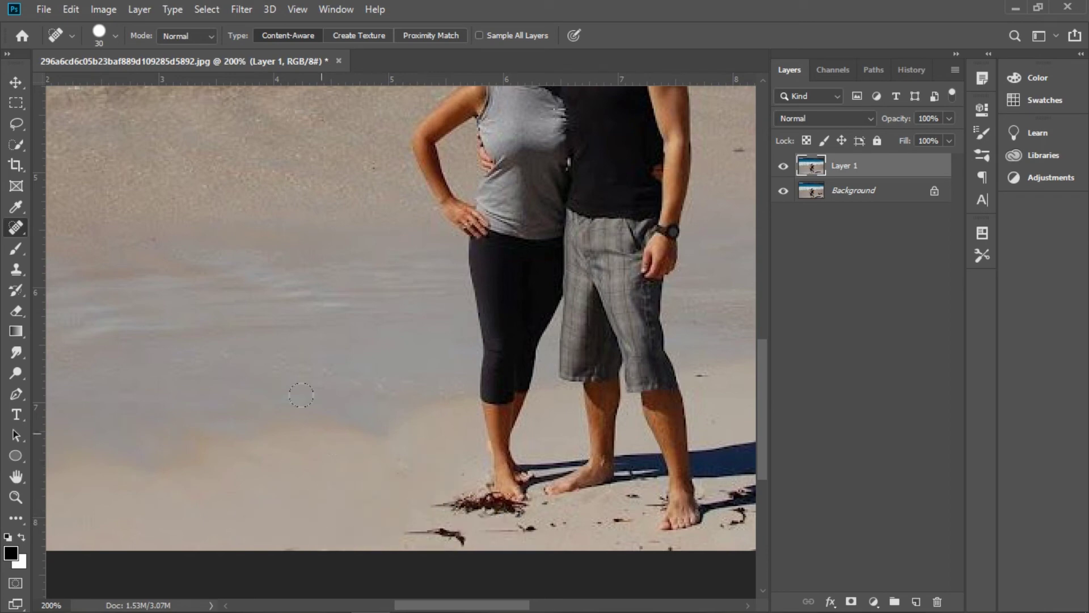
# Step: Lasso the remaining debris, Content-Aware fill it with Shift+F5, and deselect
pyautogui.press('l')
pyautogui.hotkey('shift', 'F5')
pyautogui.click(652, 144)
pyautogui.hotkey('ctrl', 'd')
pyautogui.hscroll(4, 607, 537)
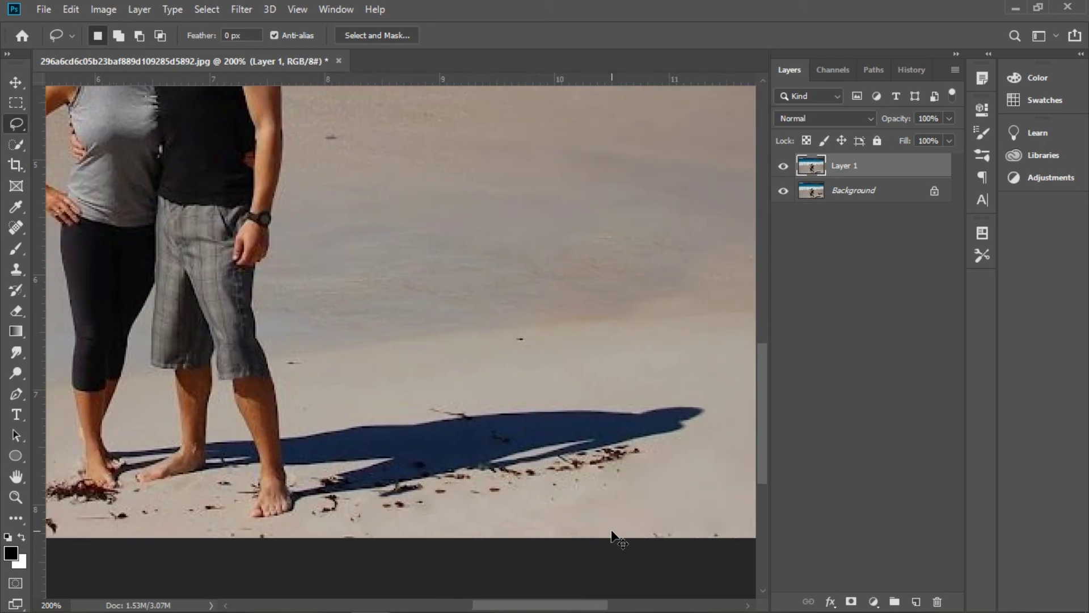